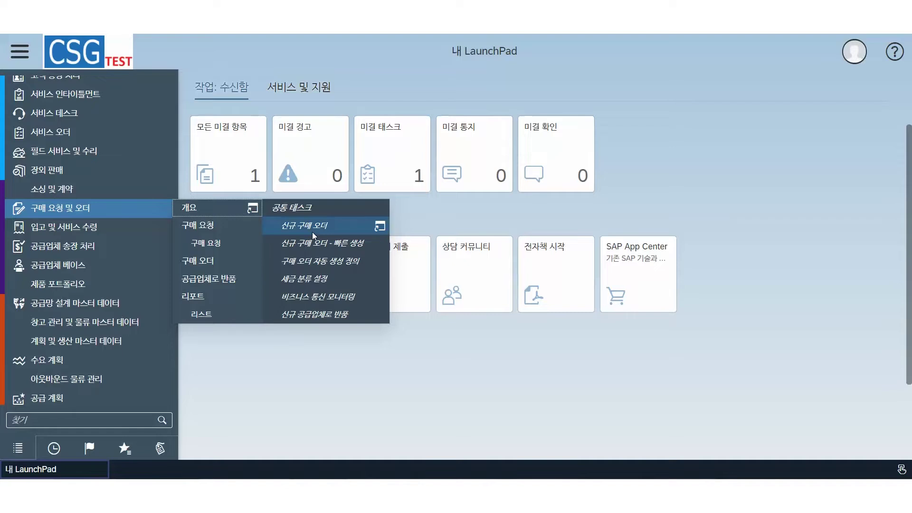
Step: Start a new purchase order and choose Omego as its supplier
{"action": "left_click", "coordinate": [312, 231]}
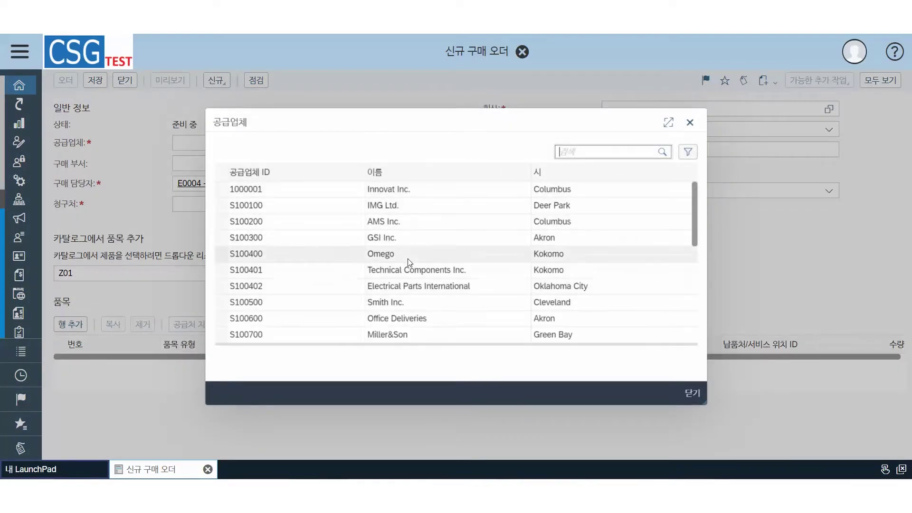
{"action": "scroll", "coordinate": [415, 309], "scroll_direction": "down", "scroll_amount": 1}
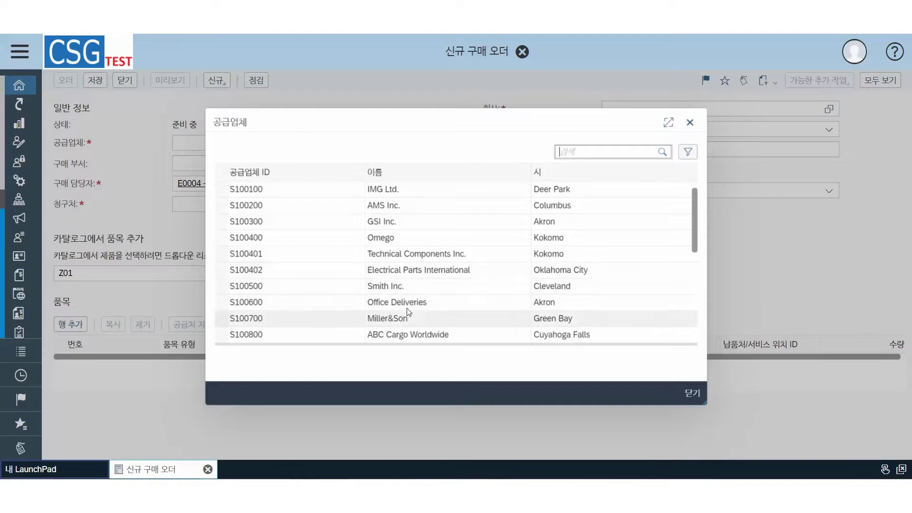
{"action": "left_click", "coordinate": [417, 239]}
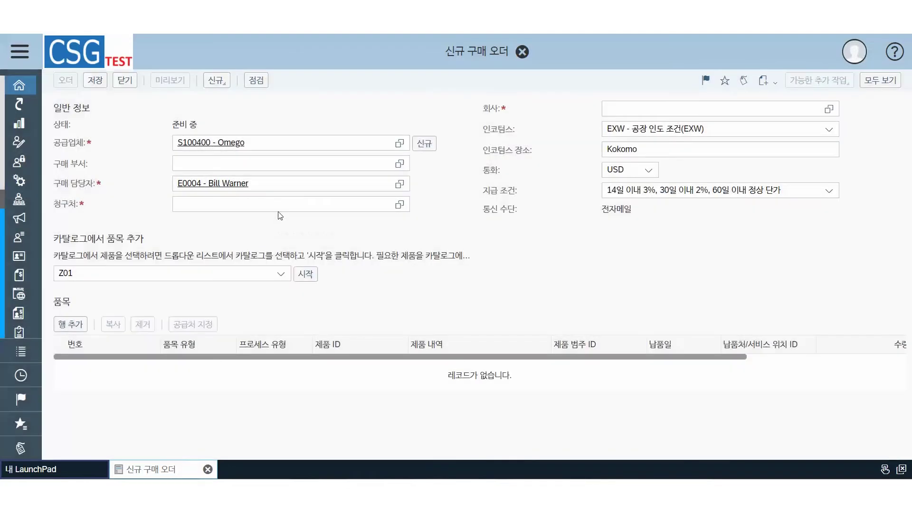
Step: Set the order's bill-to unit (청구처) to A1110 - Finance and its company to 1000 - Almika Inc
{"action": "left_click", "coordinate": [398, 208]}
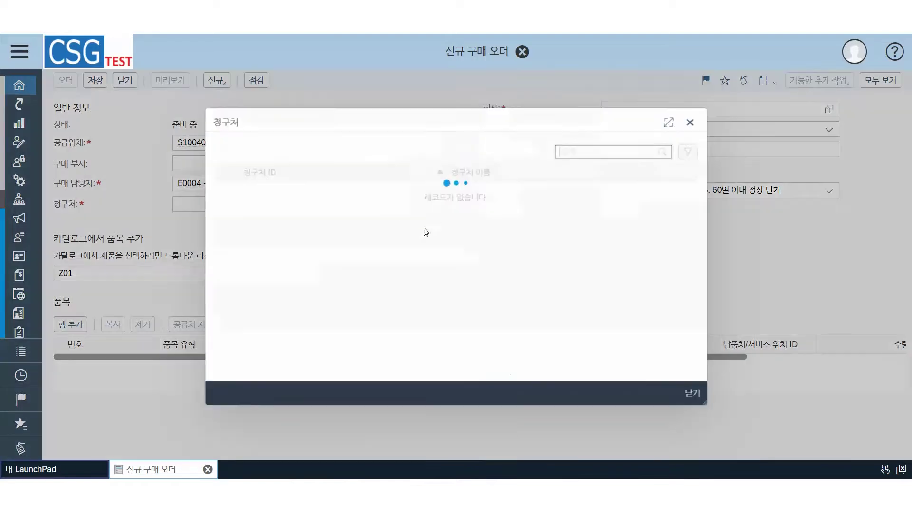
{"action": "left_click", "coordinate": [400, 203]}
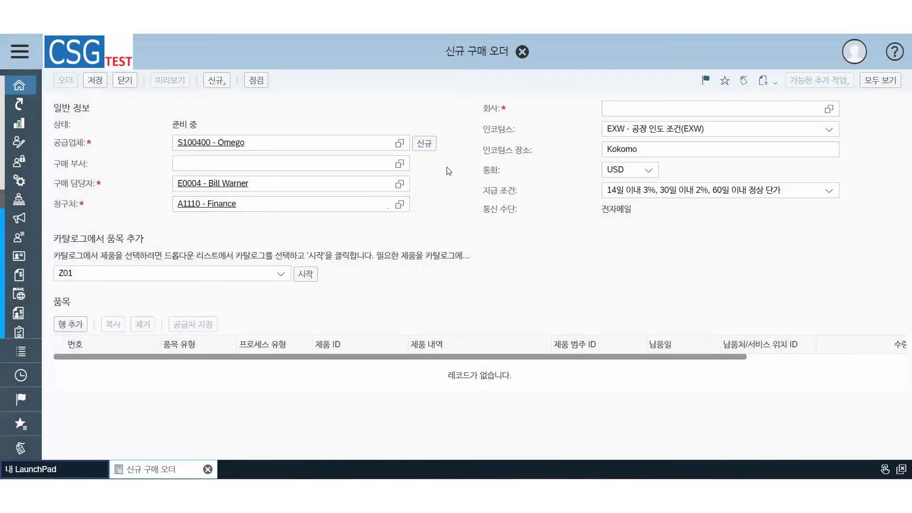
{"action": "left_click", "coordinate": [829, 109]}
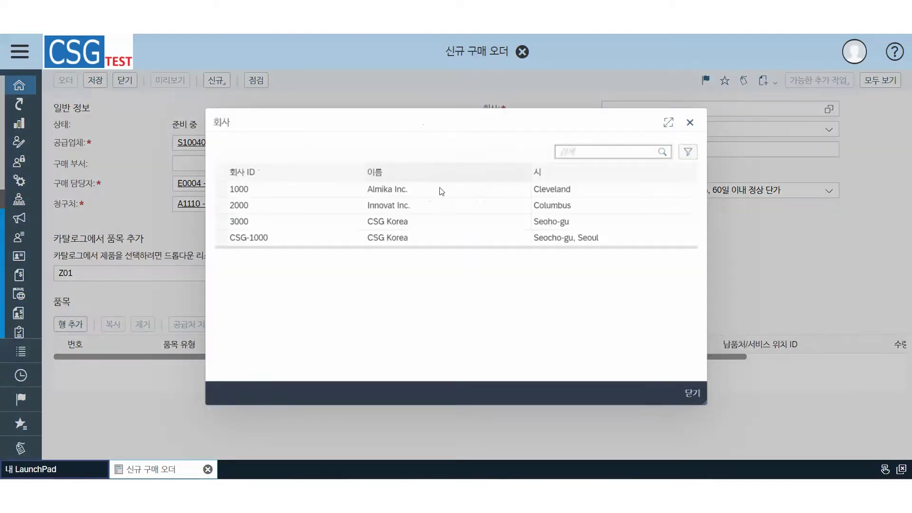
{"action": "left_click", "coordinate": [440, 190]}
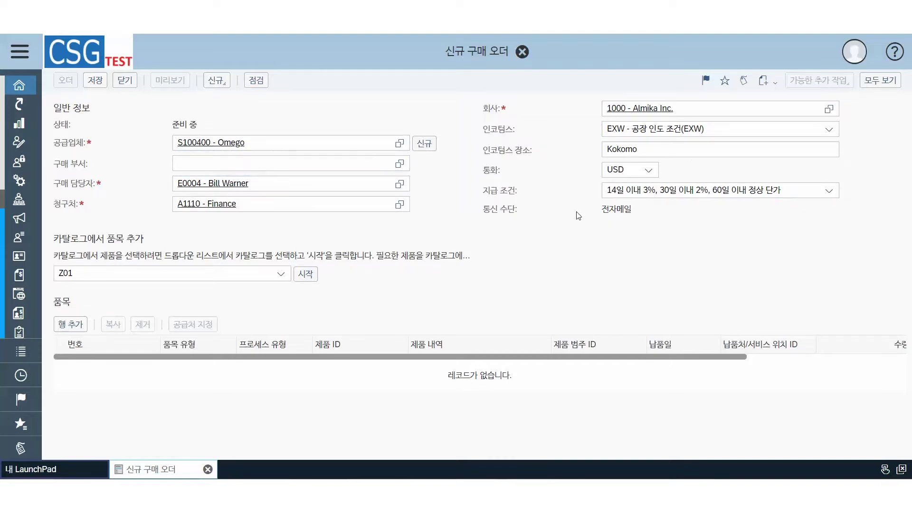
Step: Add an item row to the order and choose product P100109, Cylinder
{"action": "left_click", "coordinate": [79, 330]}
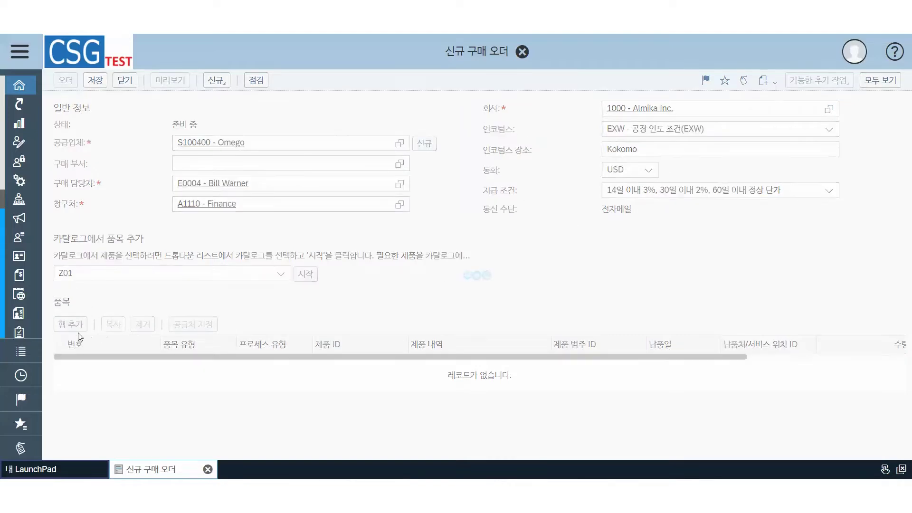
{"action": "scroll", "coordinate": [281, 331], "scroll_direction": "down", "scroll_amount": 3}
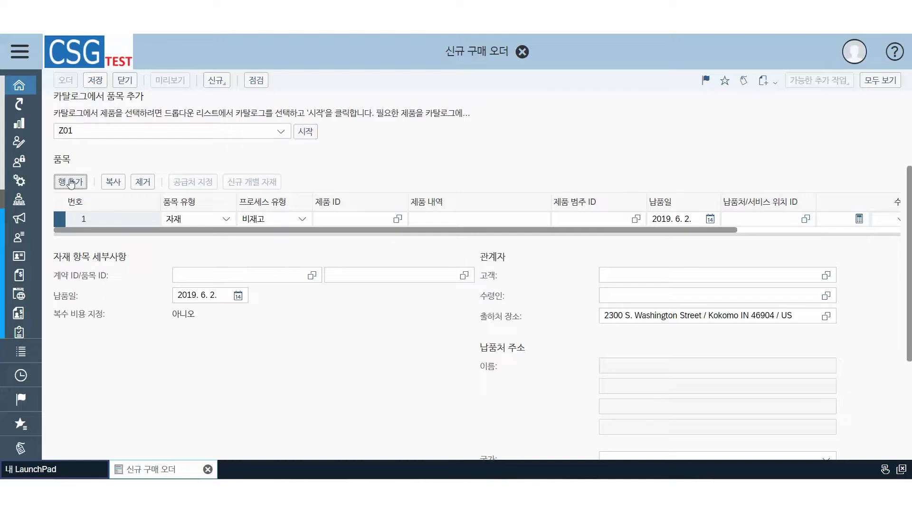
{"action": "left_click", "coordinate": [397, 220]}
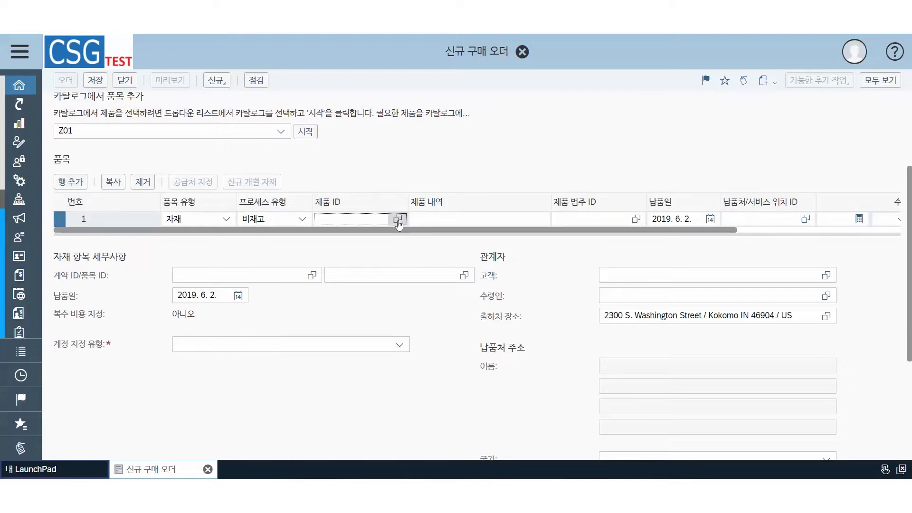
{"action": "left_click", "coordinate": [397, 220]}
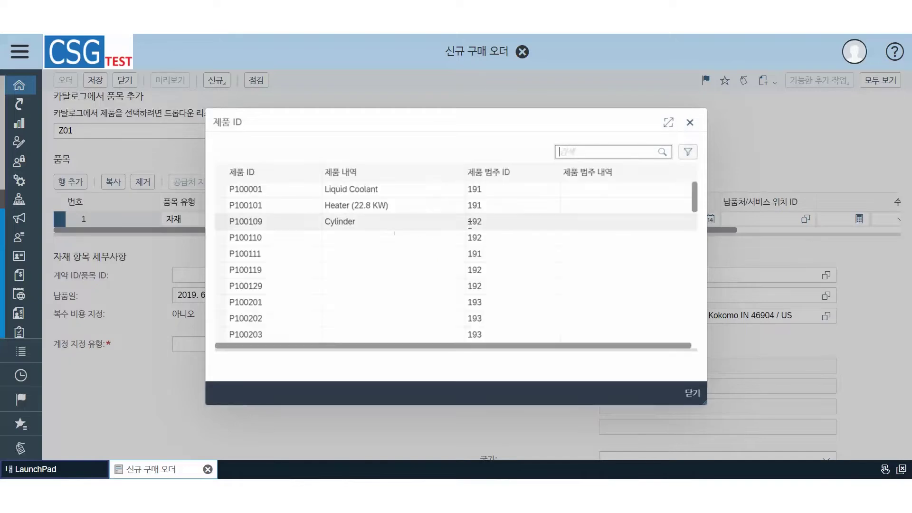
{"action": "left_click", "coordinate": [409, 227]}
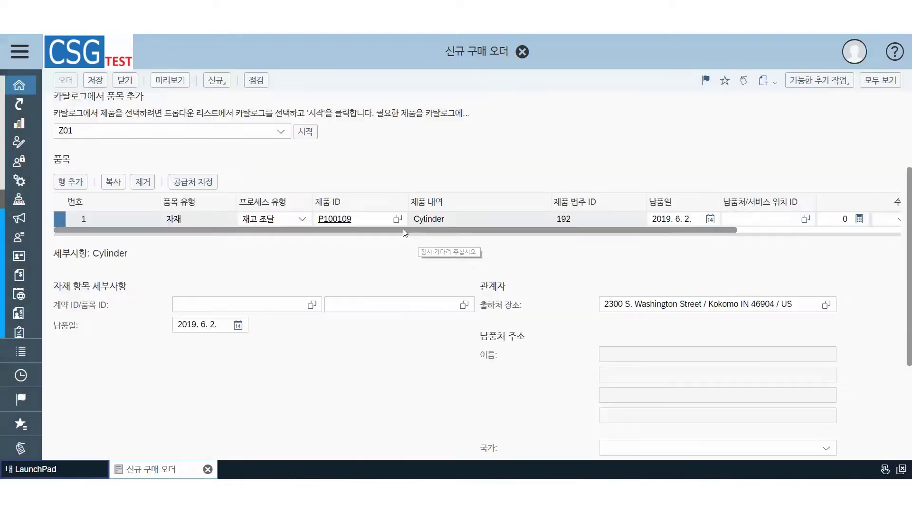
Step: Set the Cylinder item's quantity to 2 and choose 개별 (EA) as its unit
{"action": "left_click_drag", "start_coordinate": [366, 229], "coordinate": [529, 230]}
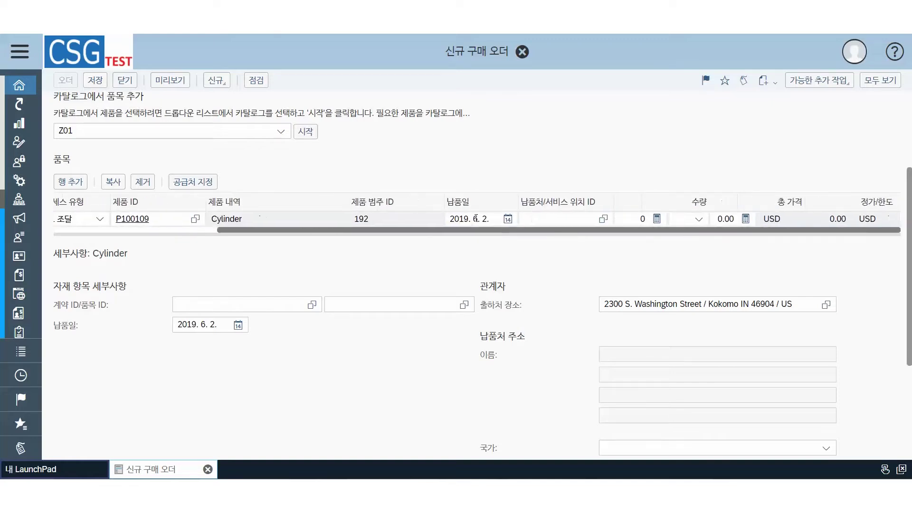
{"action": "double_click", "coordinate": [646, 219]}
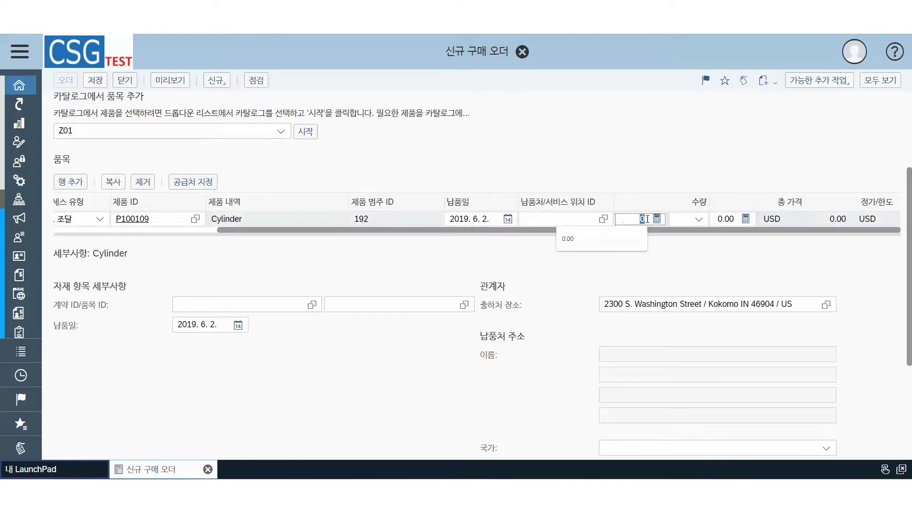
{"action": "type", "text": "2"}
{"action": "left_click", "coordinate": [687, 218]}
{"action": "type", "text": "ea"}
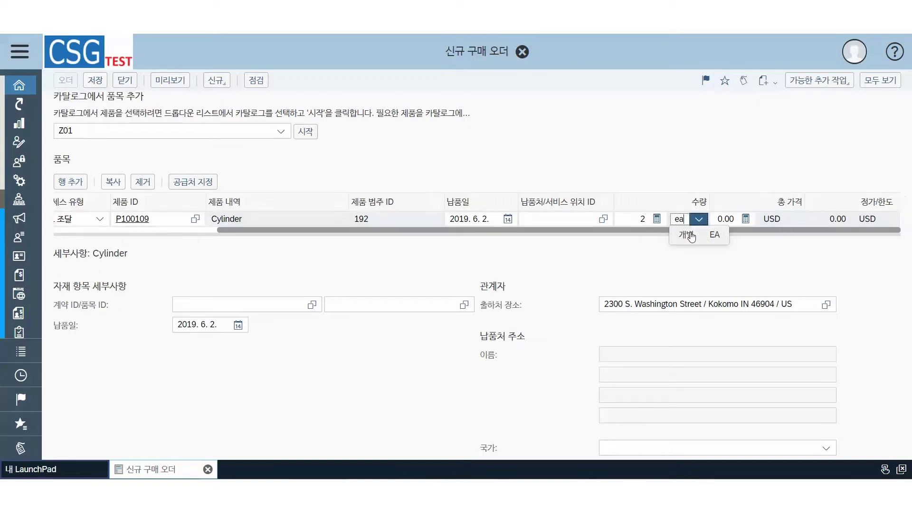
{"action": "left_click", "coordinate": [683, 238]}
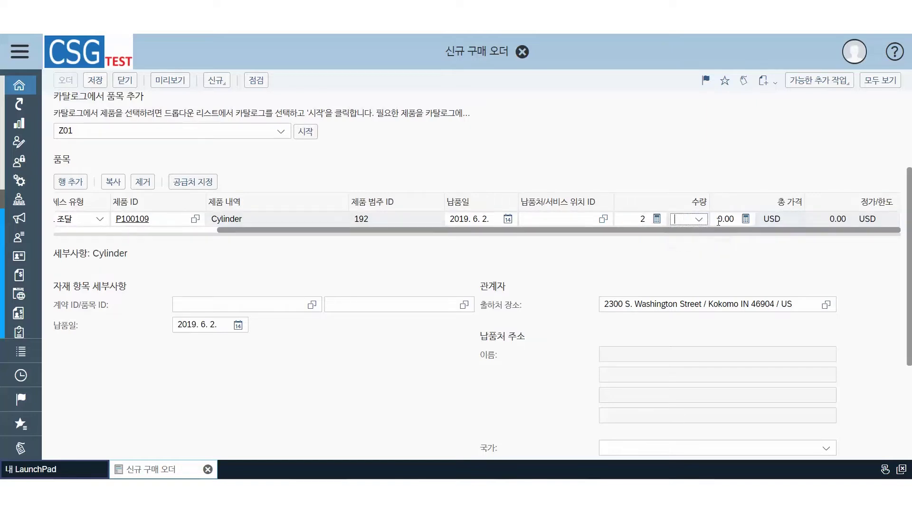
Step: Enter ea again as the quantity unit of the Cylinder item
{"action": "type", "text": "ea"}
{"action": "left_click", "coordinate": [729, 219]}
{"action": "left_click", "coordinate": [696, 223]}
{"action": "left_click", "coordinate": [644, 220]}
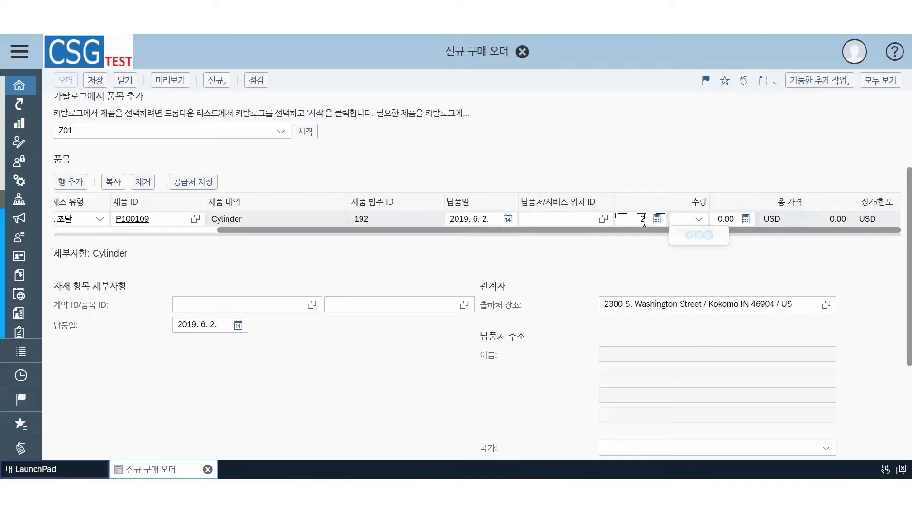
{"action": "left_click", "coordinate": [681, 216]}
{"action": "type", "text": "ea"}
{"action": "left_click", "coordinate": [688, 239]}
{"action": "left_click", "coordinate": [725, 219]}
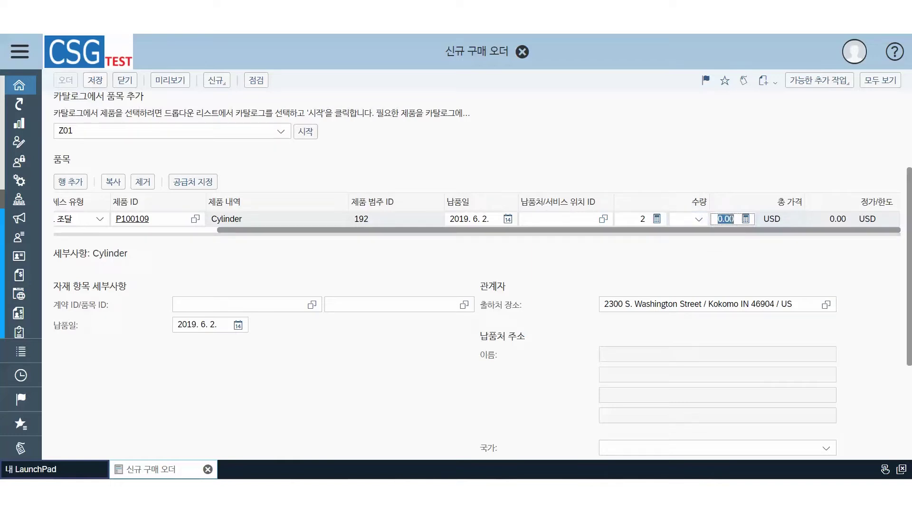
Step: Set the Cylinder item's price to 330 USD, save the purchase order and dismiss the dialog
{"action": "type", "text": "33"}
{"action": "left_click", "coordinate": [735, 250]}
{"action": "left_click", "coordinate": [93, 80]}
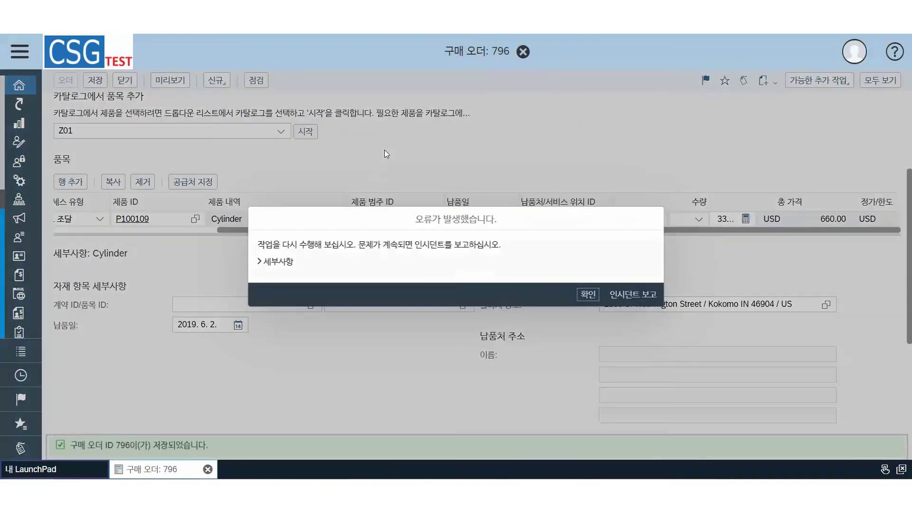
{"action": "left_click", "coordinate": [587, 294]}
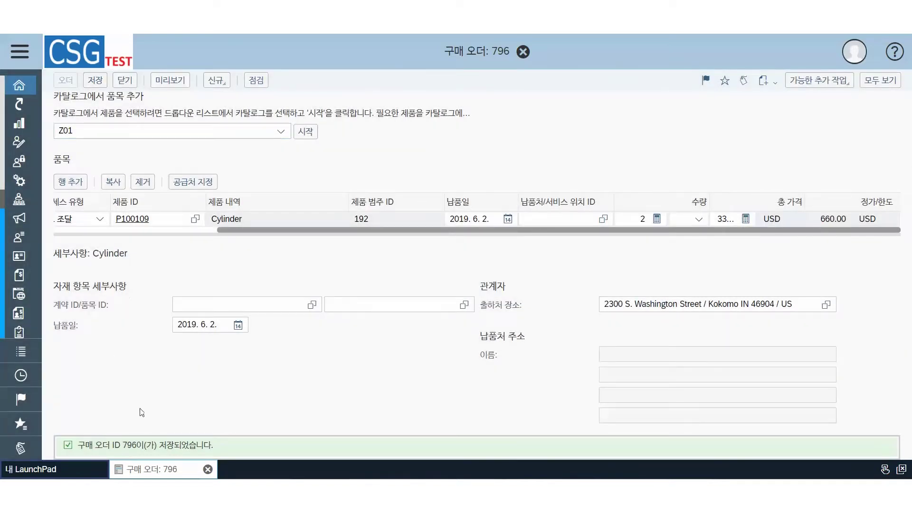
Step: Check the saved order's ID and general information, and close the order
{"action": "left_click_drag", "start_coordinate": [122, 445], "coordinate": [141, 445]}
{"action": "left_click", "coordinate": [144, 445]}
{"action": "left_click", "coordinate": [360, 393]}
{"action": "scroll", "coordinate": [375, 385], "scroll_direction": "up", "scroll_amount": 2}
{"action": "scroll", "coordinate": [376, 385], "scroll_direction": "up", "scroll_amount": 1}
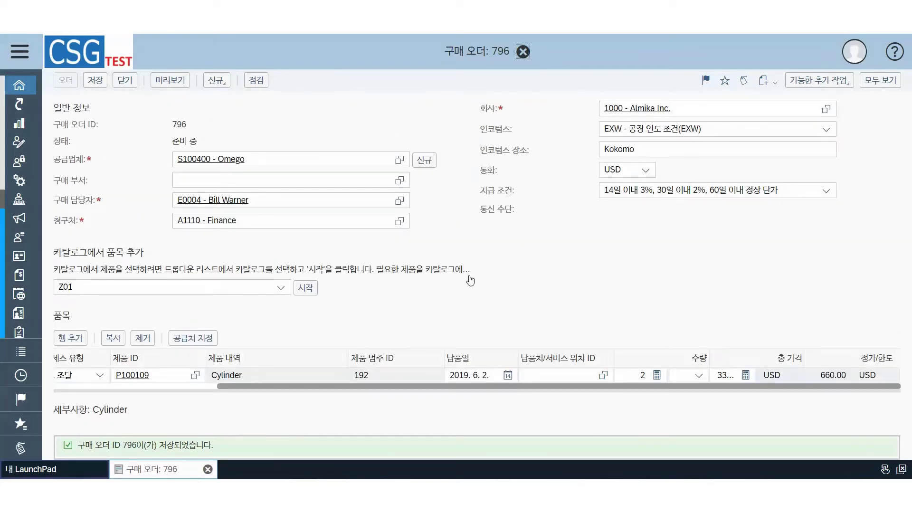
{"action": "left_click", "coordinate": [523, 52]}
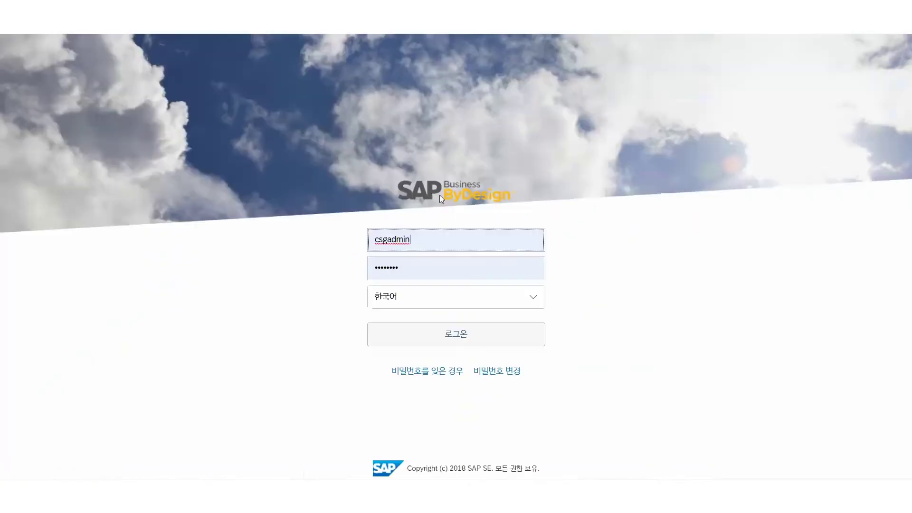
Step: Log on to SAP Business ByDesign with the prefilled credentials and open the 구매 오더 (purchase orders) list
{"action": "left_click", "coordinate": [448, 344]}
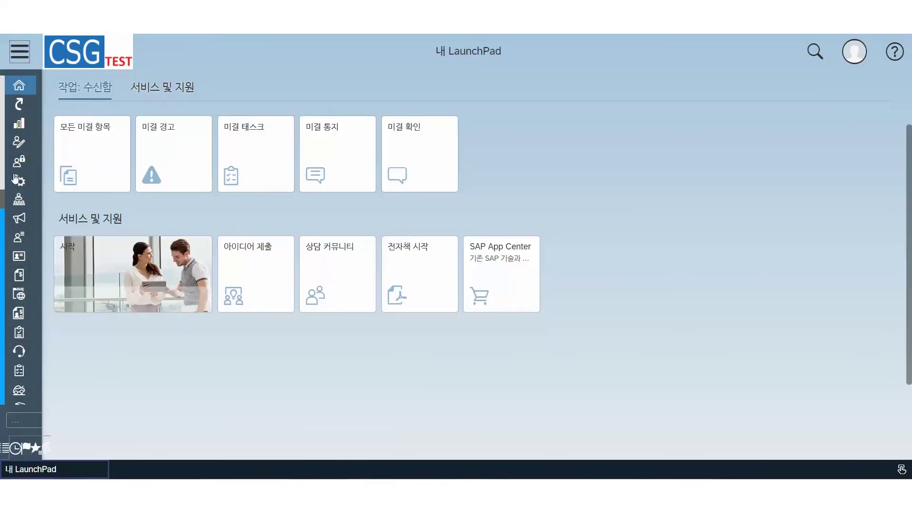
{"action": "mouse_move", "coordinate": [22, 288]}
{"action": "scroll", "coordinate": [22, 289], "scroll_direction": "down", "scroll_amount": 1}
{"action": "mouse_move", "coordinate": [93, 256]}
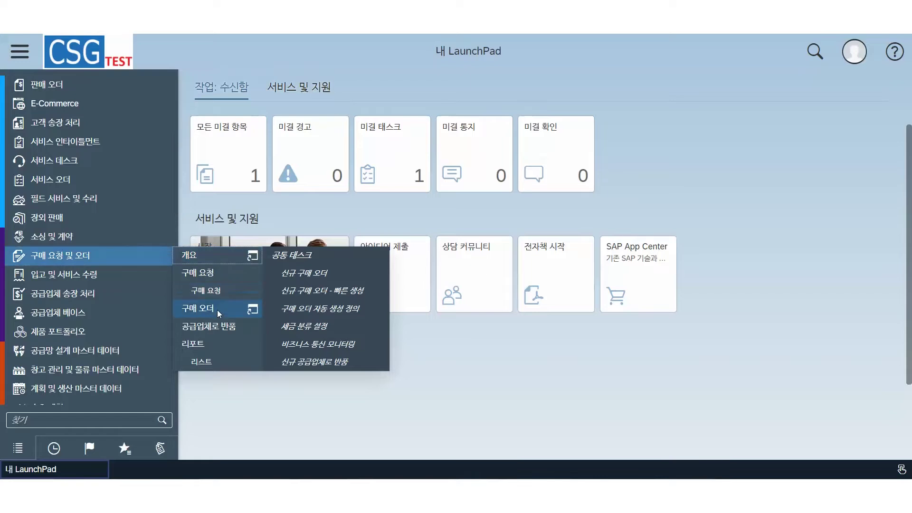
{"action": "left_click", "coordinate": [208, 308]}
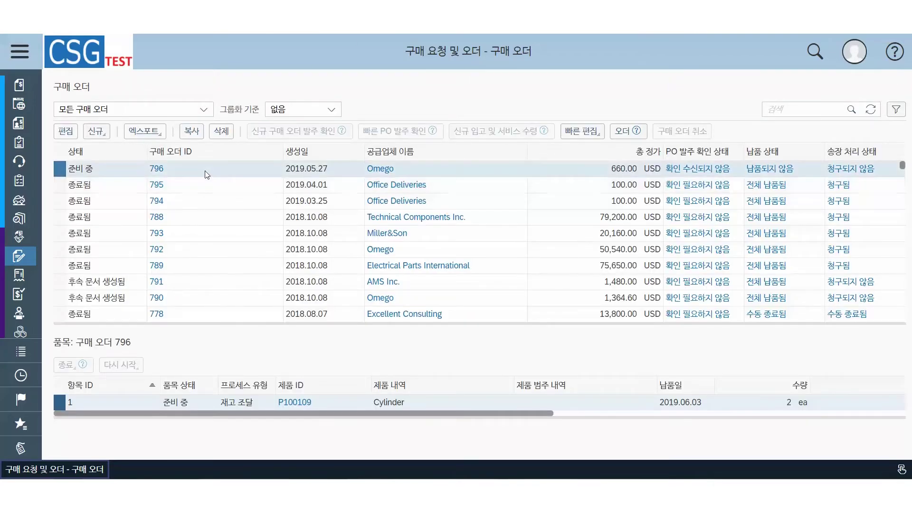
Step: Open the Omego purchase order created on 2019.05.27 for editing and view its Cylinder item's quantity and price
{"action": "left_click", "coordinate": [174, 173]}
{"action": "left_click", "coordinate": [66, 131]}
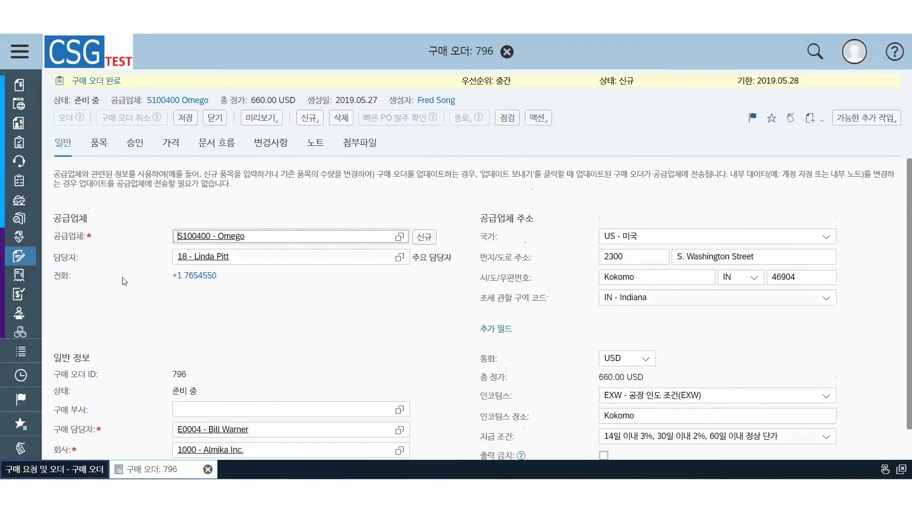
{"action": "left_click", "coordinate": [105, 150]}
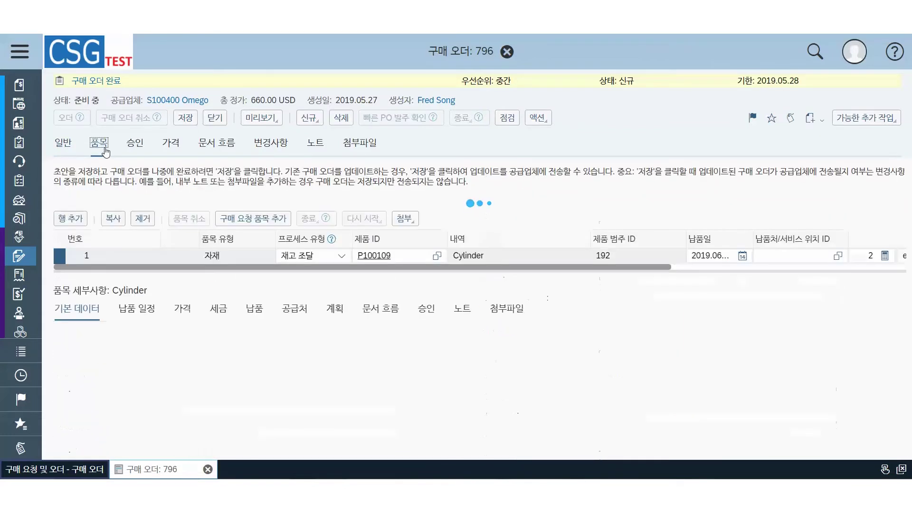
{"action": "scroll", "coordinate": [513, 294], "scroll_direction": "down", "scroll_amount": 2}
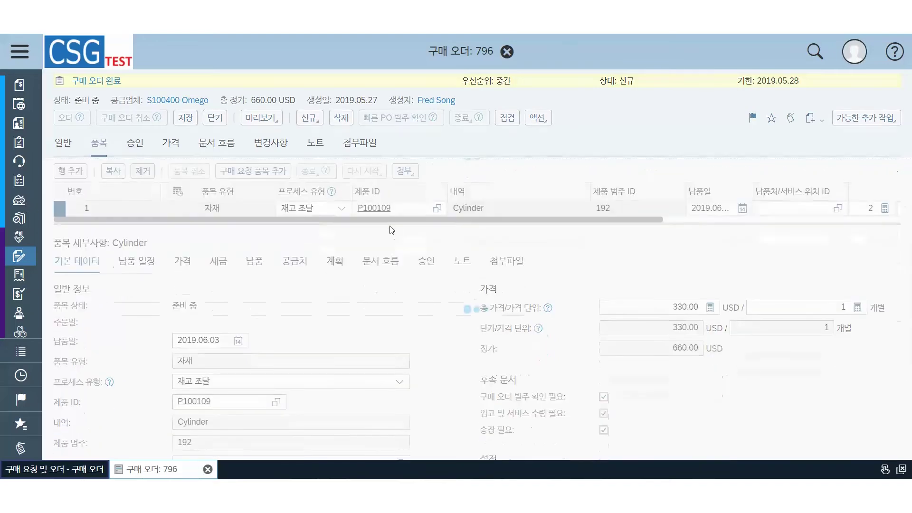
{"action": "scroll", "coordinate": [413, 214], "scroll_direction": "right", "scroll_amount": 5}
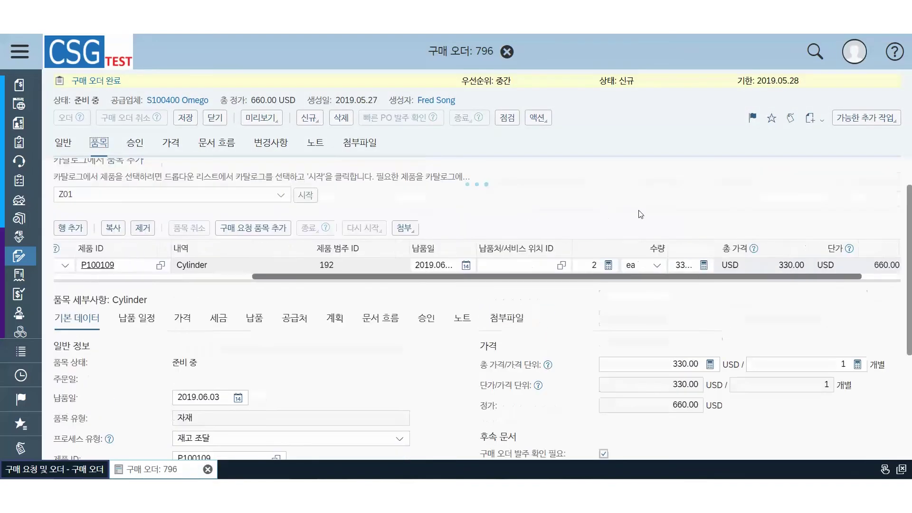
{"action": "left_click", "coordinate": [620, 266]}
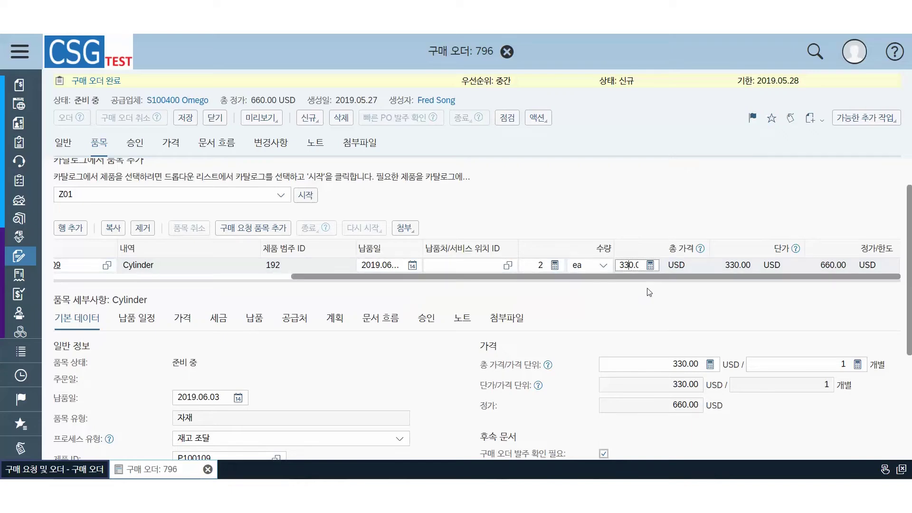
{"action": "left_click", "coordinate": [543, 235]}
Step: Check the order for errors and set the Cylinder item's ship-to/service location to P1100
{"action": "left_click", "coordinate": [514, 118]}
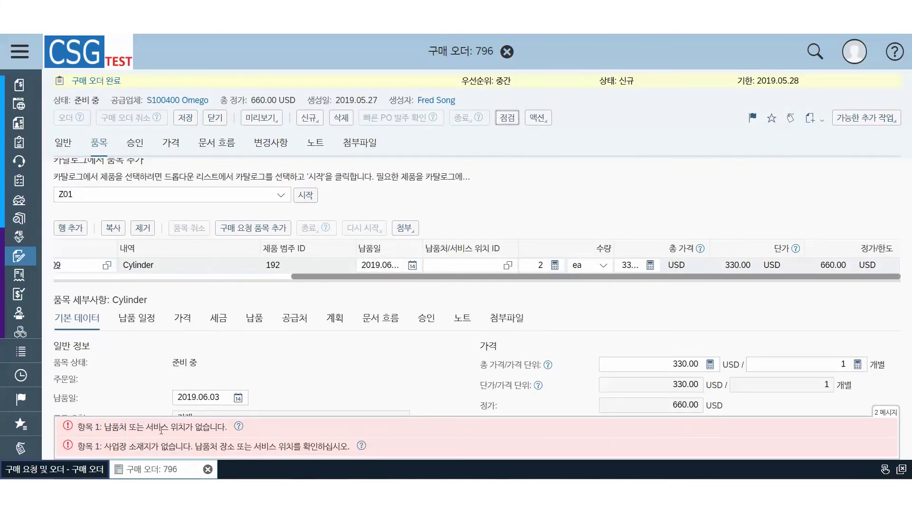
{"action": "left_click", "coordinate": [499, 267]}
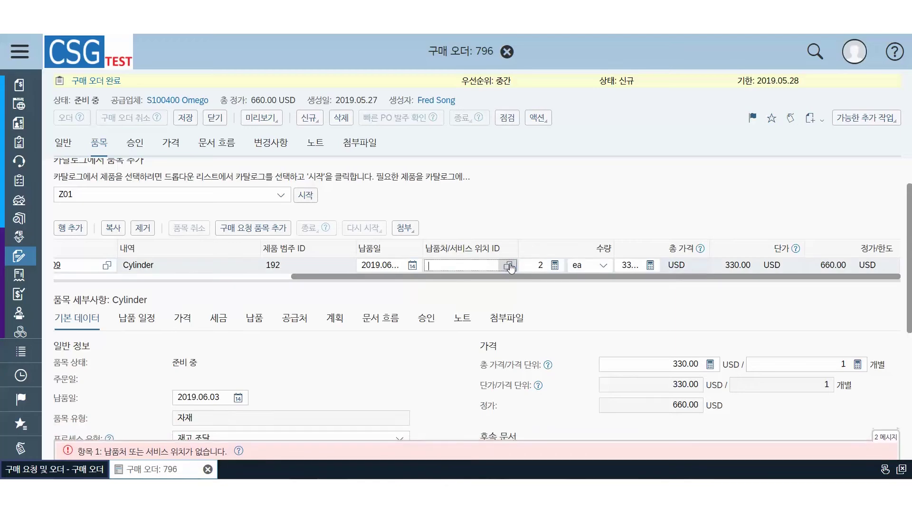
{"action": "left_click", "coordinate": [510, 266]}
{"action": "left_click", "coordinate": [363, 190]}
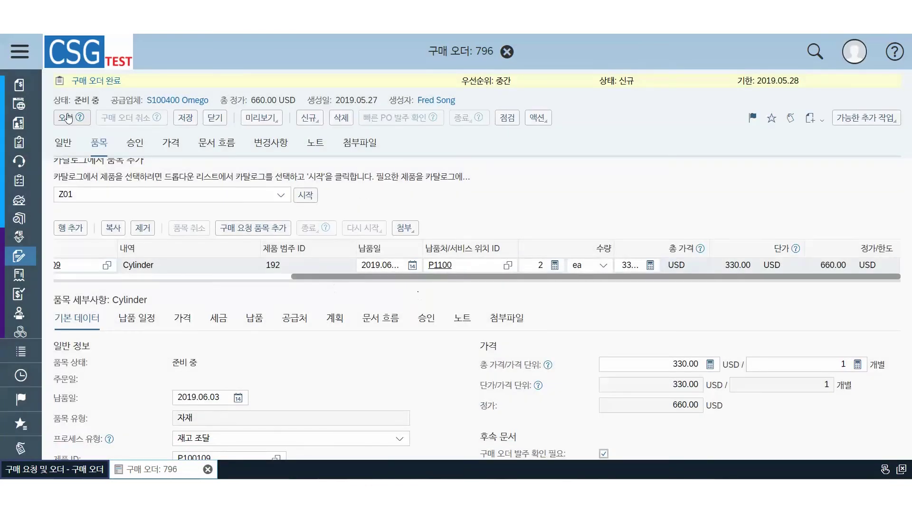
Step: Check the purchase order again and issue it to the supplier
{"action": "left_click", "coordinate": [506, 121]}
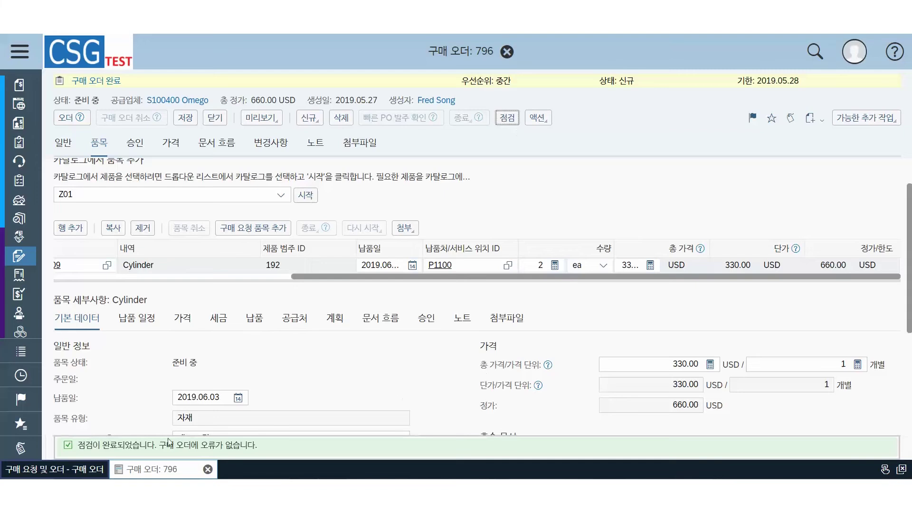
{"action": "left_click_drag", "start_coordinate": [78, 444], "coordinate": [248, 446]}
{"action": "left_click", "coordinate": [287, 428]}
{"action": "left_click", "coordinate": [73, 120]}
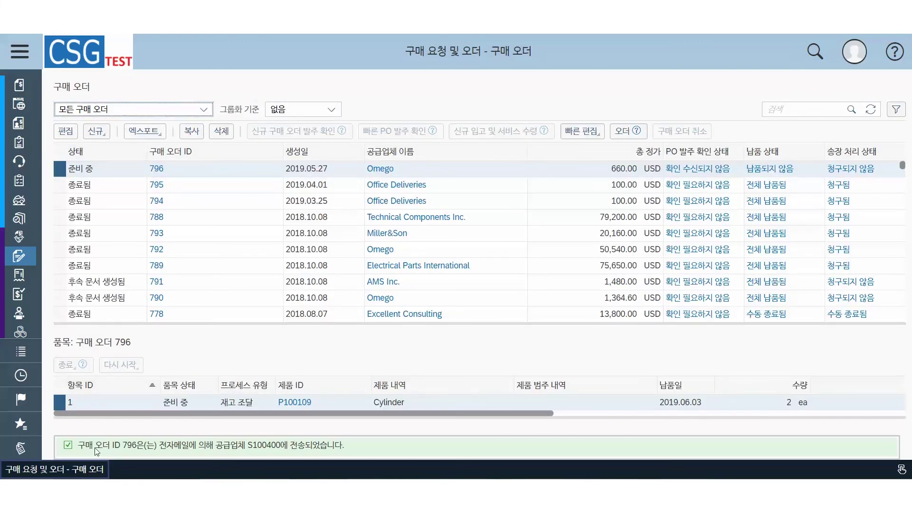
Step: Refresh the purchase order list and examine the issued Omego order's status and its Cylinder item's price
{"action": "left_click", "coordinate": [139, 444]}
{"action": "left_click_drag", "start_coordinate": [80, 444], "coordinate": [345, 445]}
{"action": "left_click", "coordinate": [340, 447]}
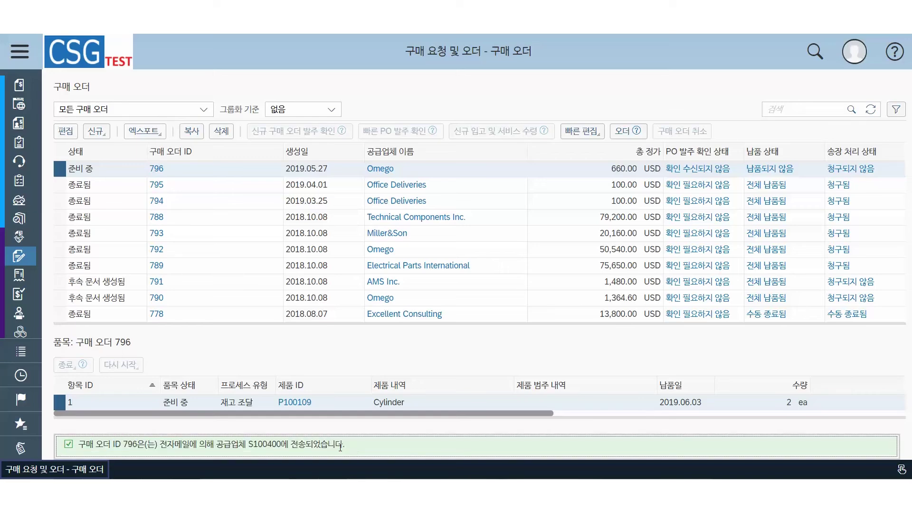
{"action": "left_click", "coordinate": [870, 109]}
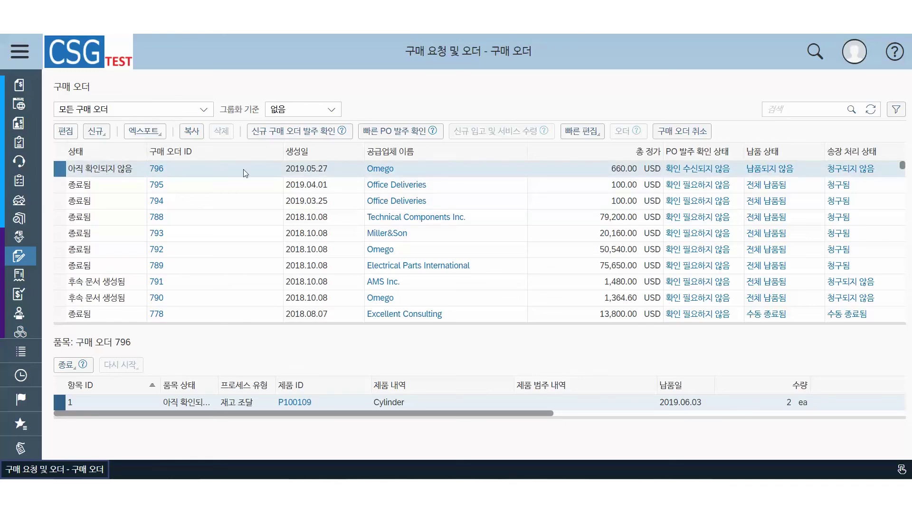
{"action": "left_click_drag", "start_coordinate": [477, 413], "coordinate": [716, 411]}
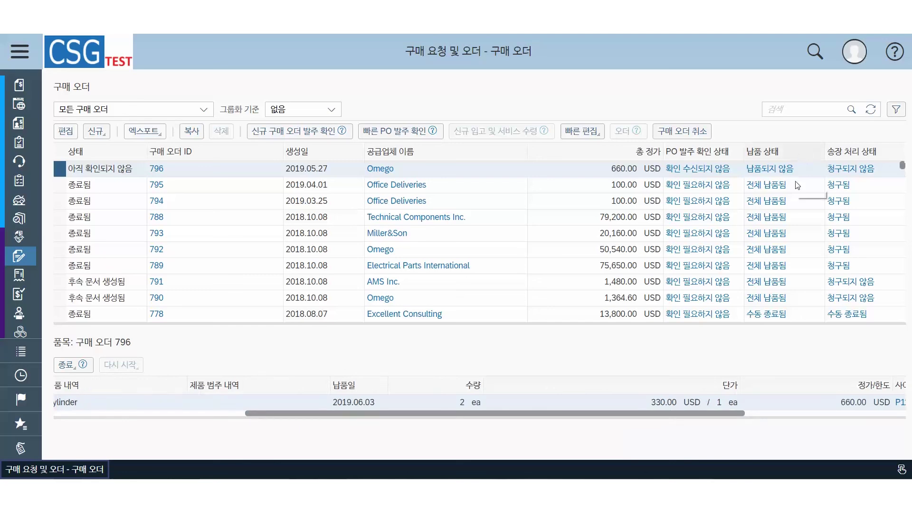